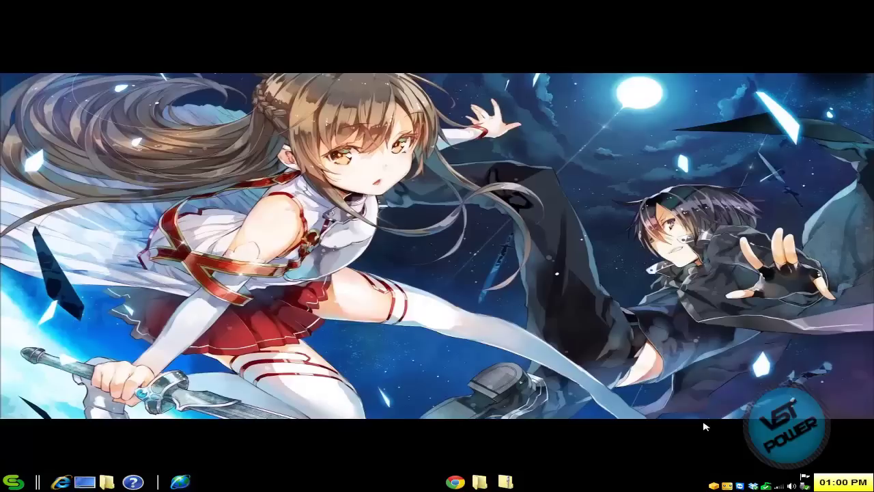
# Return to the x360ce project home page and open its downloads list in the browser.
pyautogui.click(491, 418)
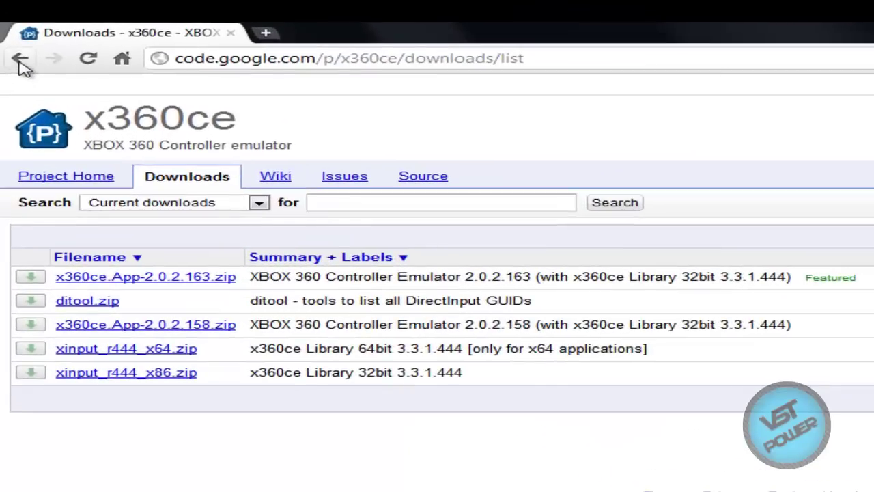
pyautogui.click(19, 61)
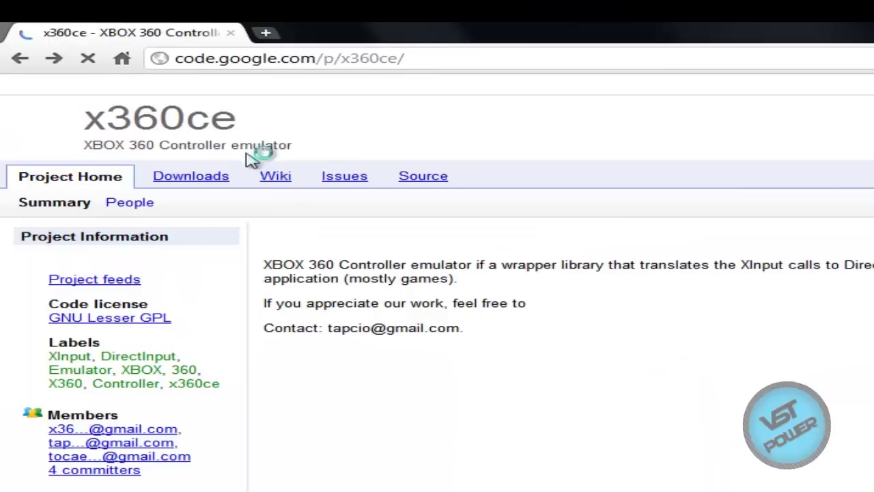
pyautogui.click(478, 62)
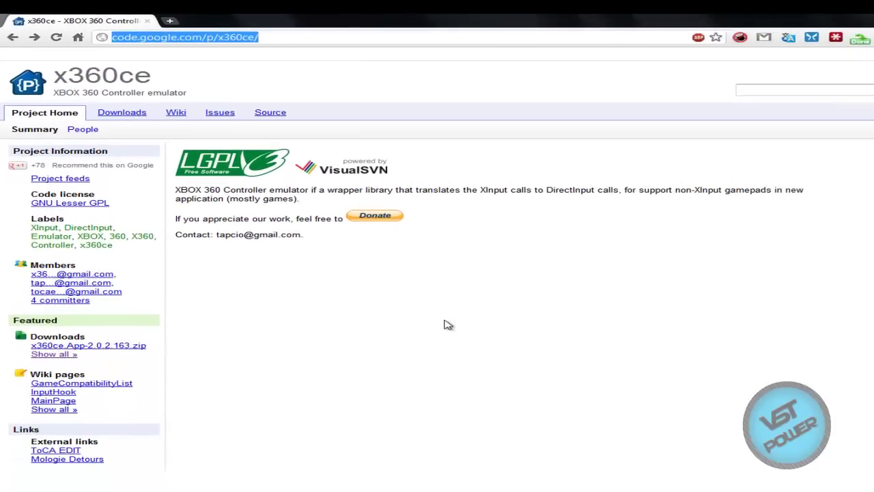
pyautogui.click(123, 113)
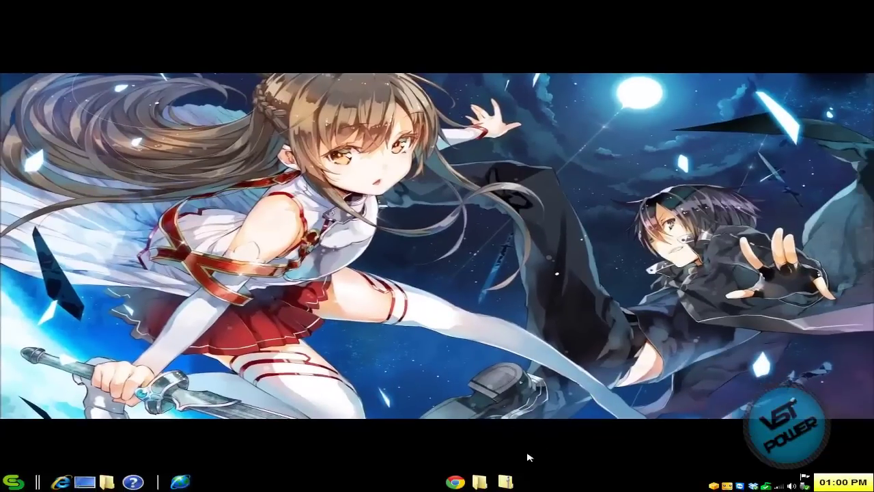
# Drag x360ce.exe from the extracted download into the restored Castle Crashers folder window.
pyautogui.click(505, 482)
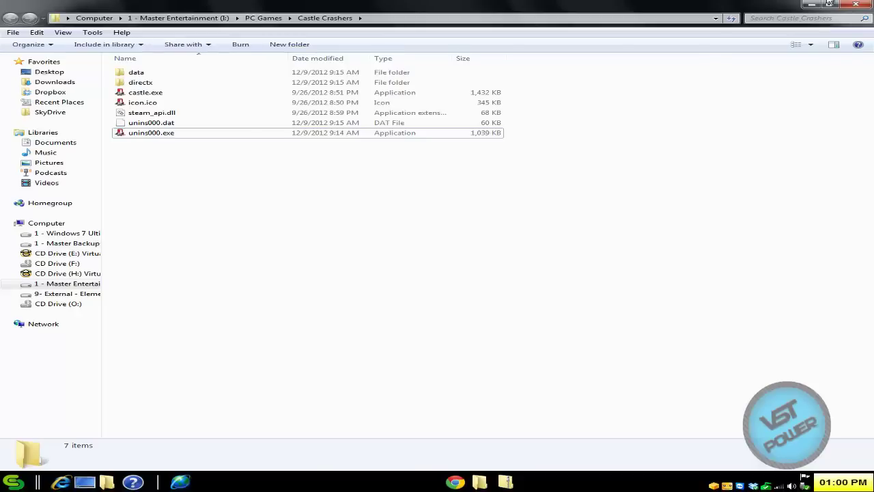
pyautogui.click(837, 4)
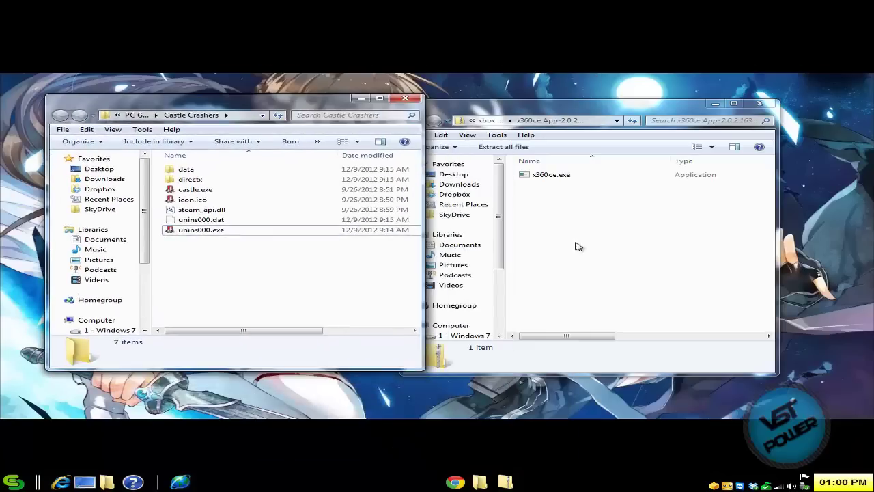
pyautogui.click(585, 191)
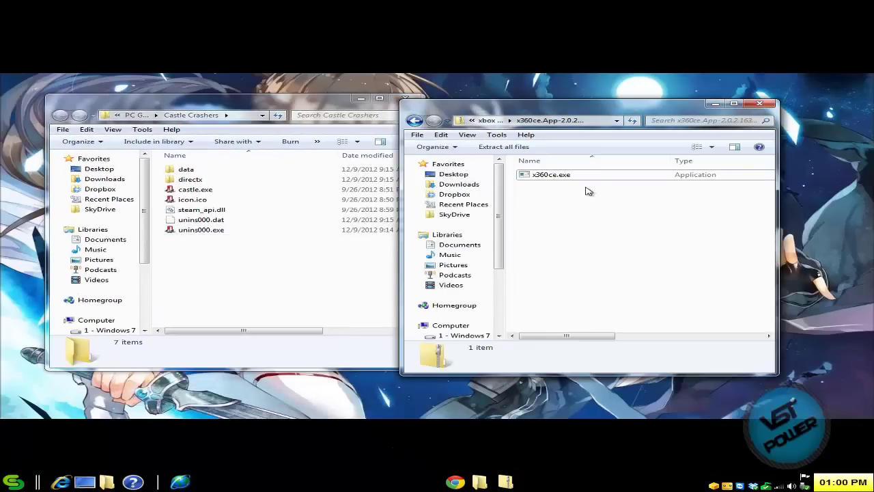
pyautogui.click(552, 176)
pyautogui.moveTo(551, 177); pyautogui.dragTo(265, 303)
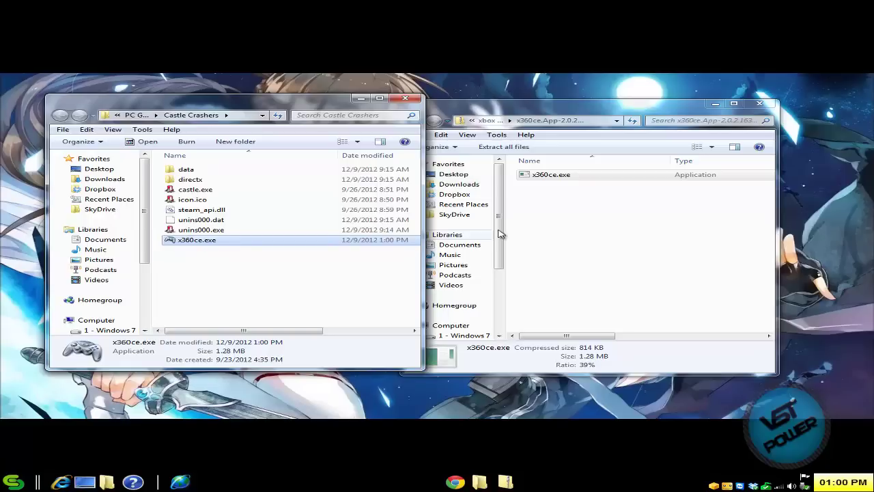
# Close the x360ce download window and clear the selection in the game folder.
pyautogui.click(708, 219)
pyautogui.click(768, 106)
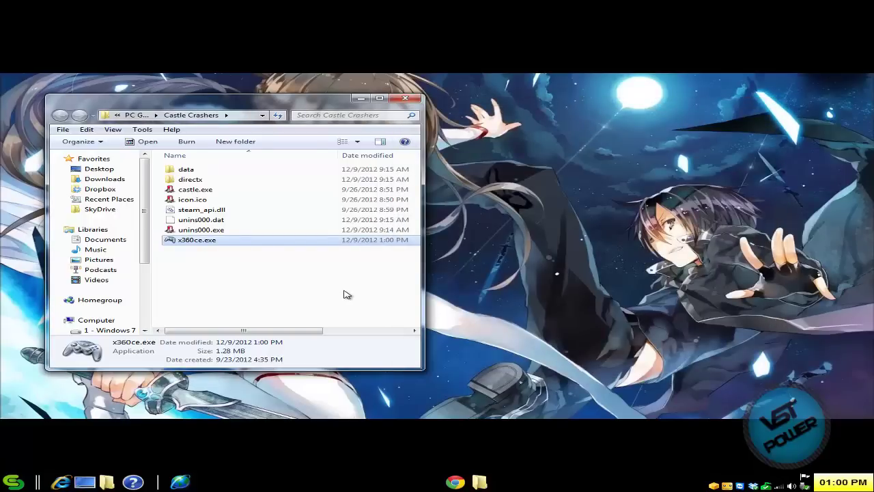
pyautogui.click(217, 251)
# Run x360ce.exe past the security warning, agreeing to create x360ce.ini and xinput1_3.dll.
pyautogui.doubleClick(217, 244)
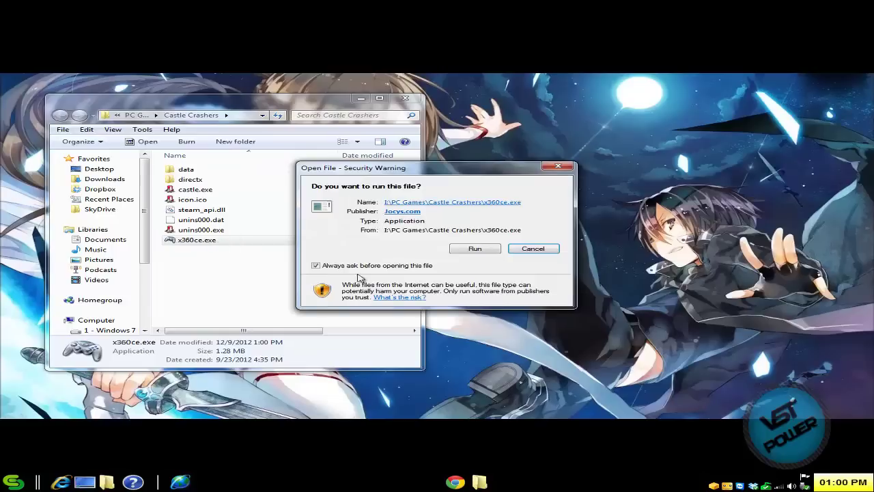
pyautogui.click(475, 248)
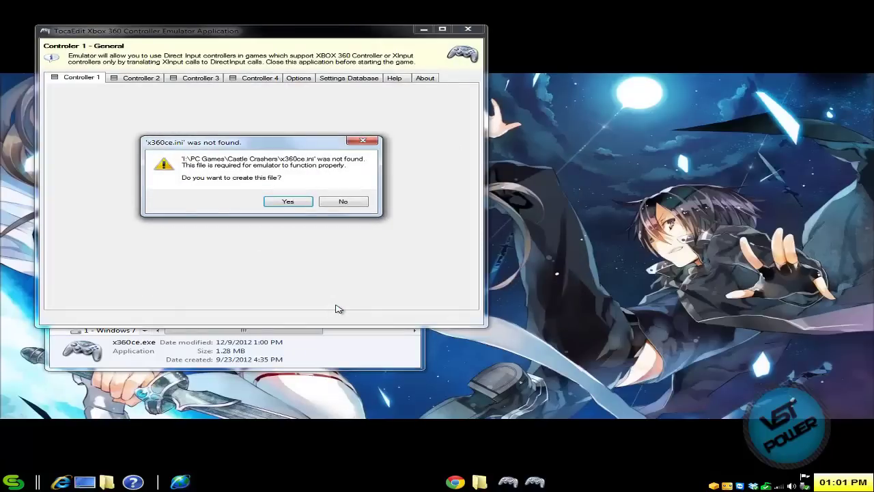
pyautogui.click(290, 202)
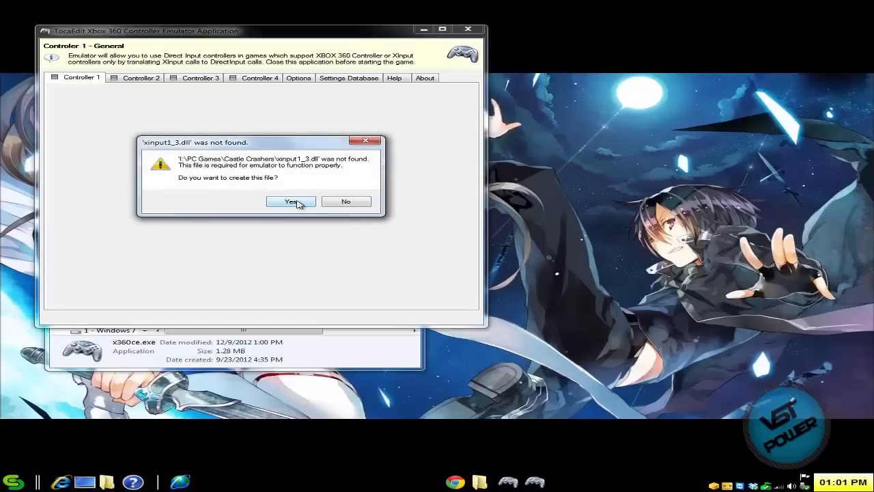
pyautogui.click(296, 203)
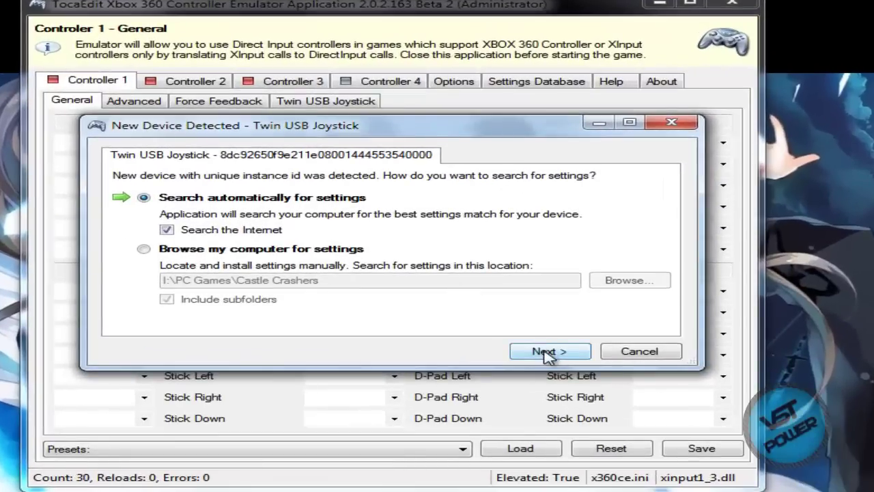
# Auto-search and load settings for two Twin USB Joysticks and the AIRFLO pad into controllers 1–3.
pyautogui.click(545, 351)
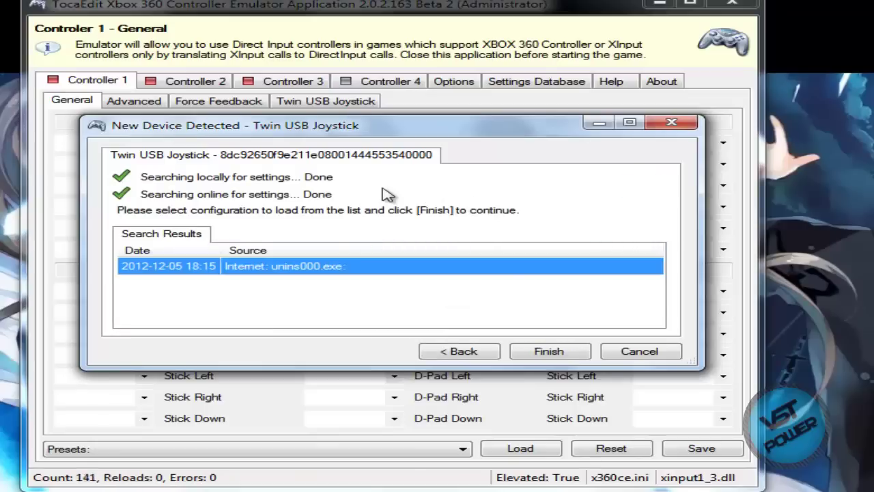
pyautogui.click(558, 353)
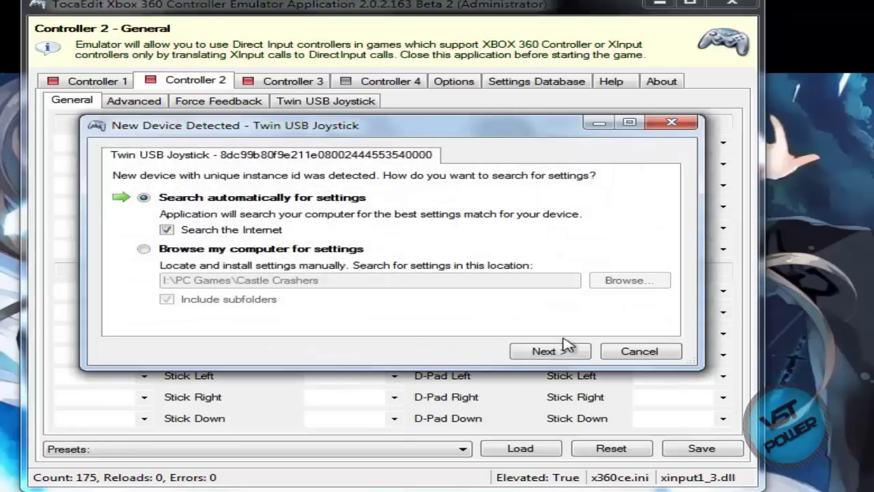
pyautogui.click(567, 348)
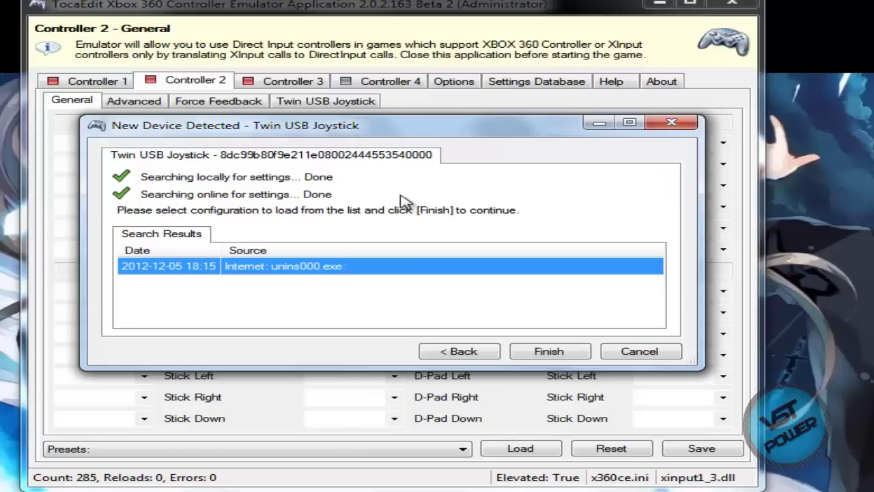
pyautogui.click(566, 354)
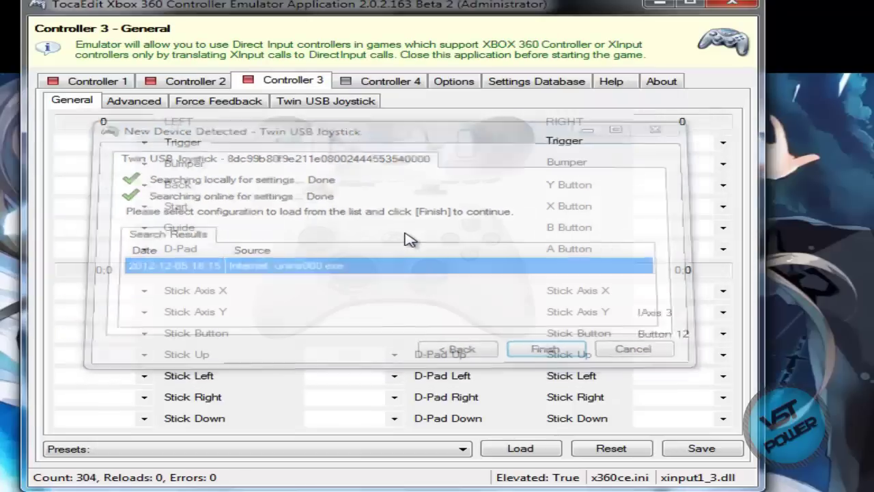
pyautogui.click(565, 353)
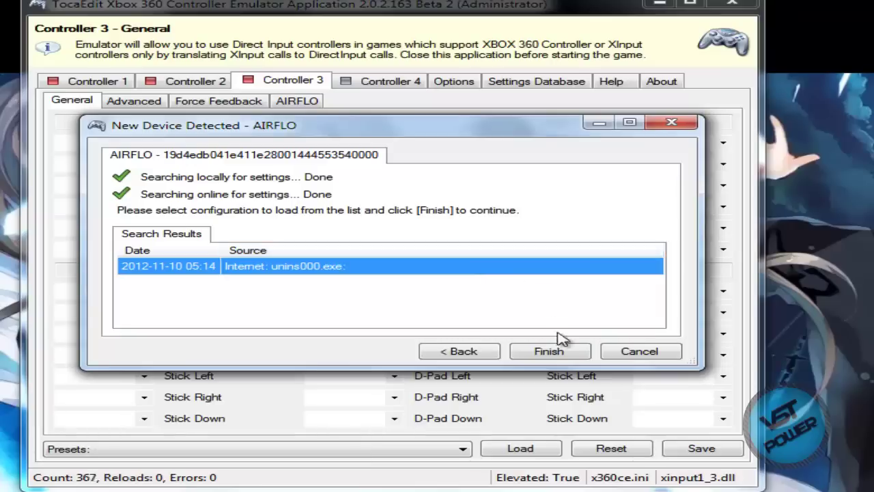
pyautogui.click(550, 351)
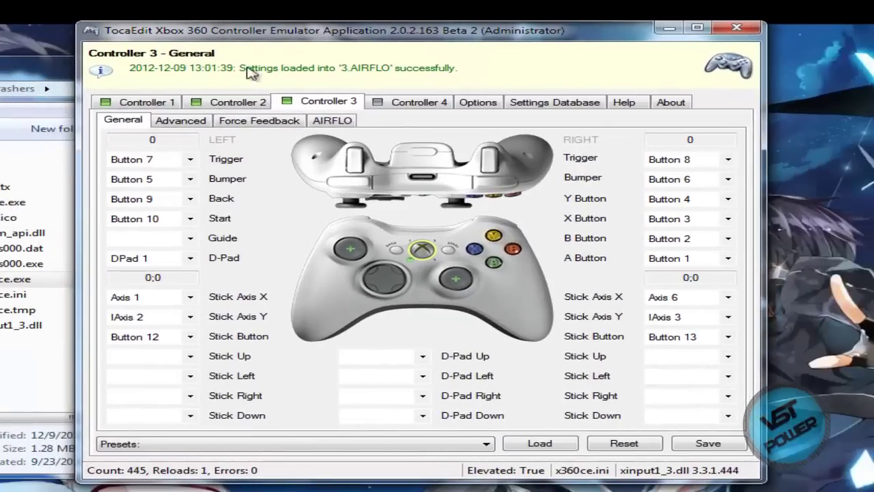
# Check the Controller 1, 2 and 3 button mappings, then close x360ce.
pyautogui.click(149, 104)
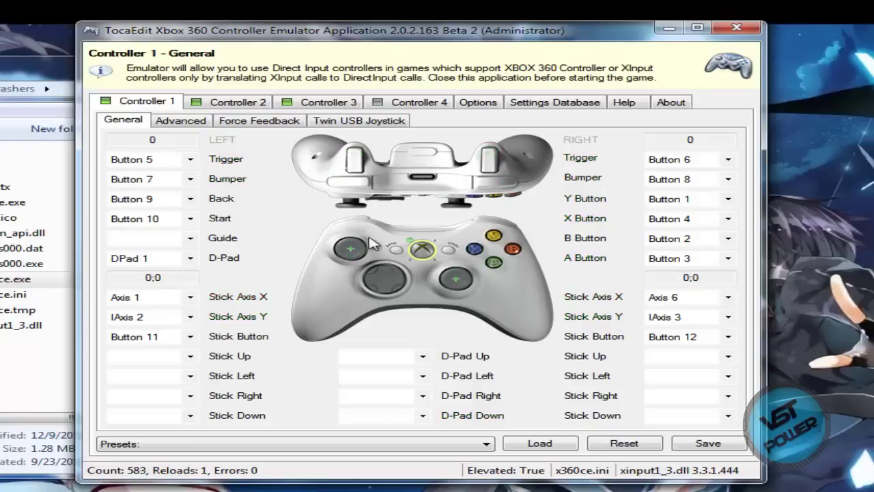
pyautogui.click(251, 108)
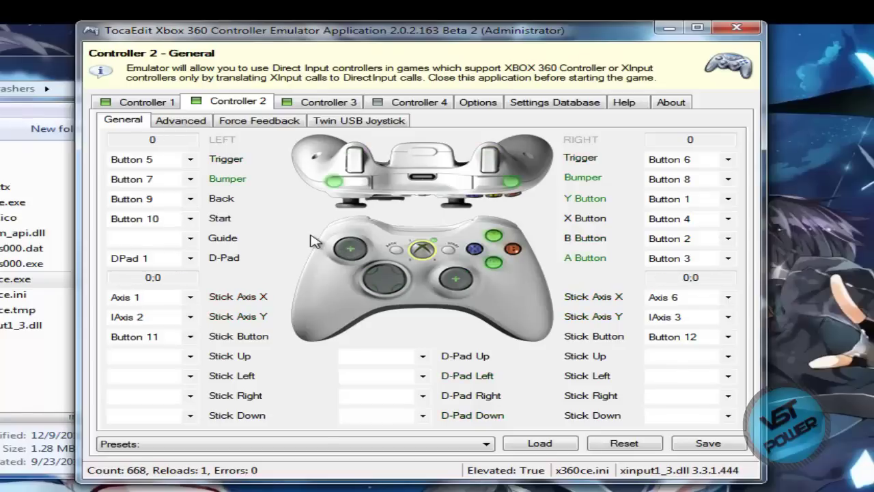
pyautogui.click(340, 109)
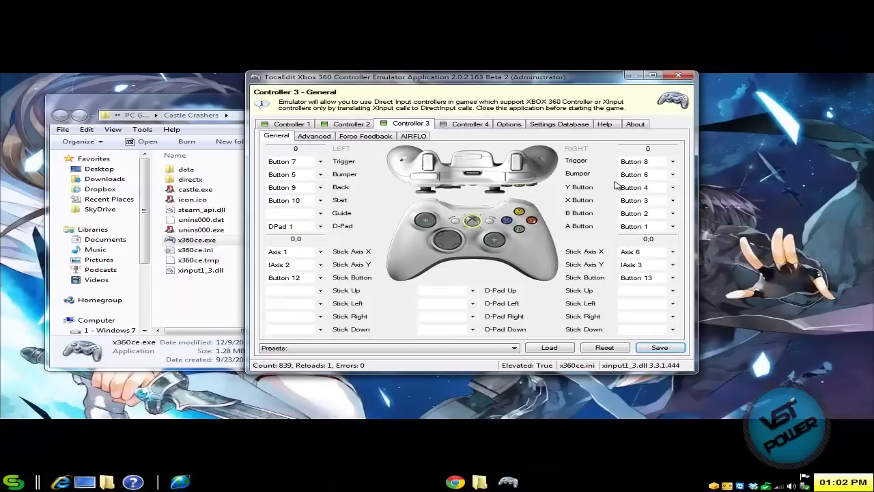
pyautogui.click(679, 77)
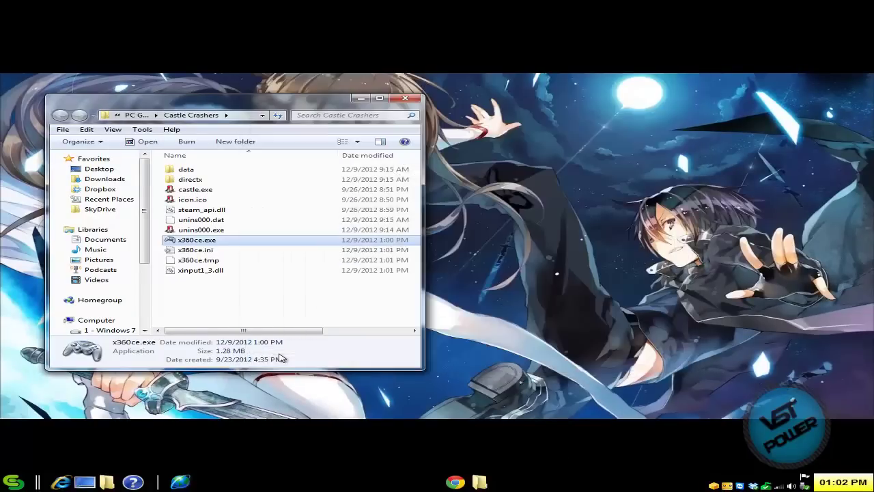
# Open x360ce.ini in Notepad and change the mapping pad numbers to 3 and 1.
pyautogui.click(286, 313)
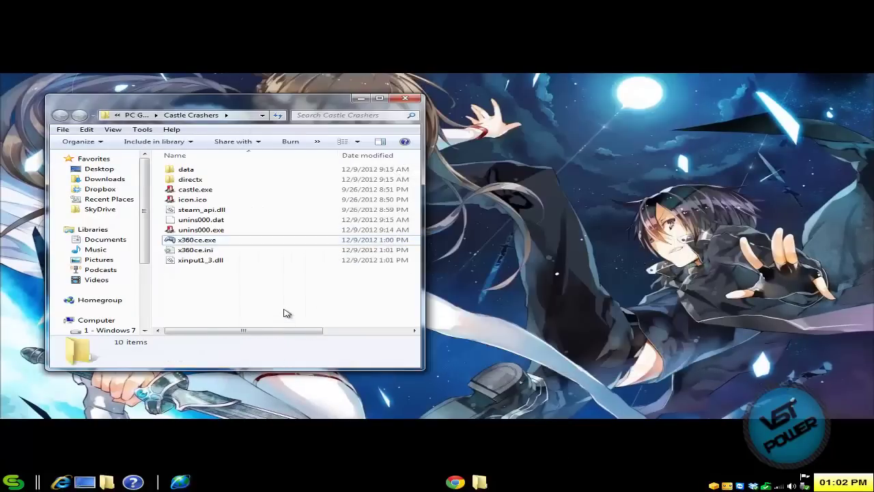
pyautogui.doubleClick(193, 250)
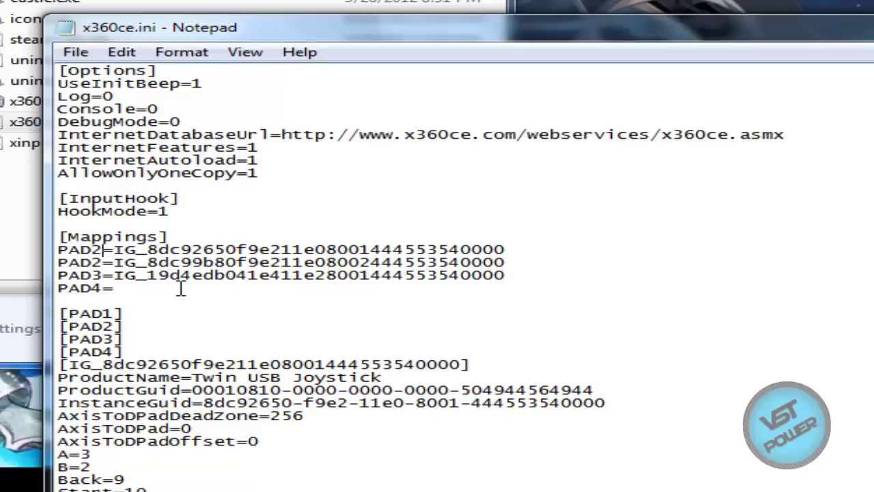
pyautogui.press('BackSpace')
pyautogui.write('3')
pyautogui.press('Down')
pyautogui.write('1')
# Save the edited x360ce.ini and close Notepad.
pyautogui.click(75, 52)
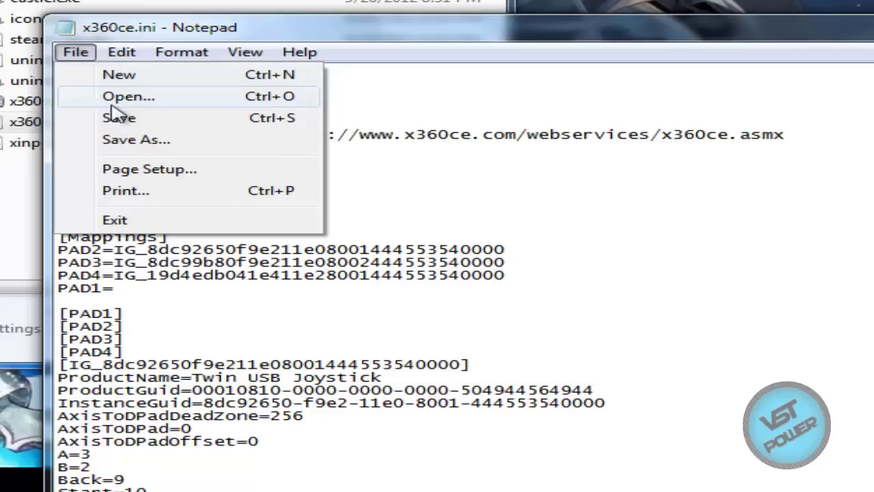
pyautogui.click(119, 118)
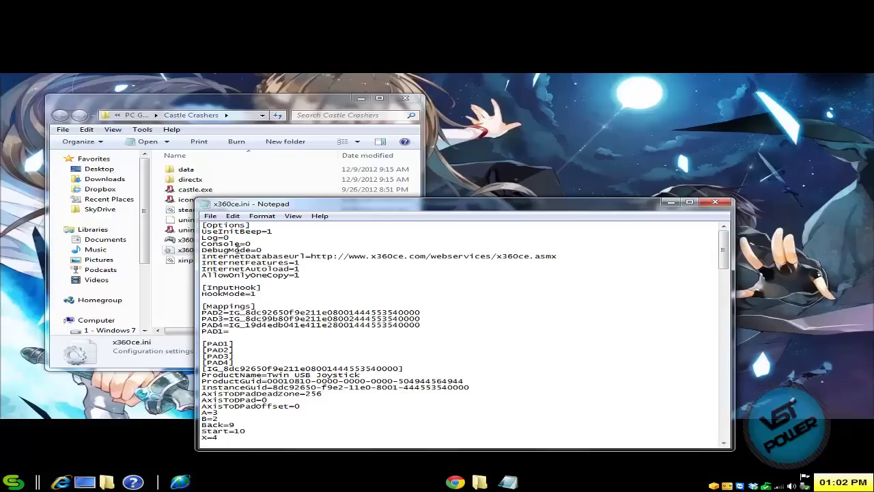
pyautogui.click(716, 203)
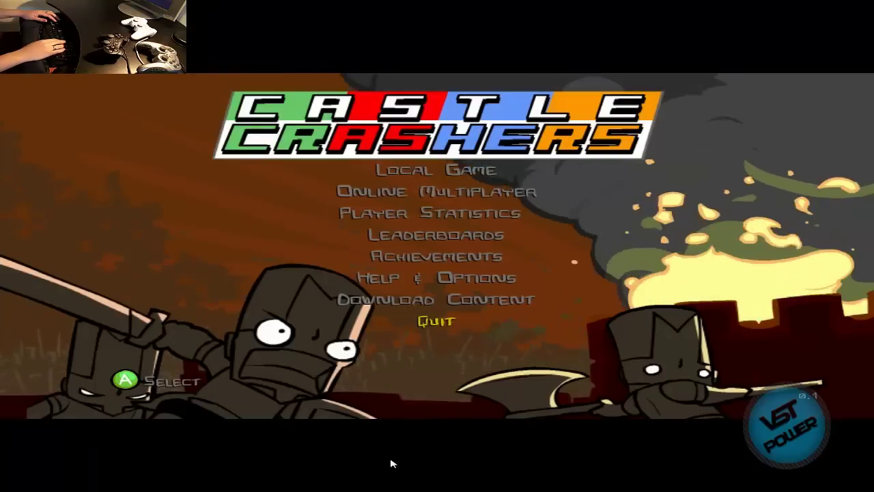
# Choose Local Game and start the Castle Crashers campaign mode.
pyautogui.press('Up')
pyautogui.press('Up')
pyautogui.press('Up')
pyautogui.press('Up')
pyautogui.press('Up')
pyautogui.press('Up')
pyautogui.press('Up')
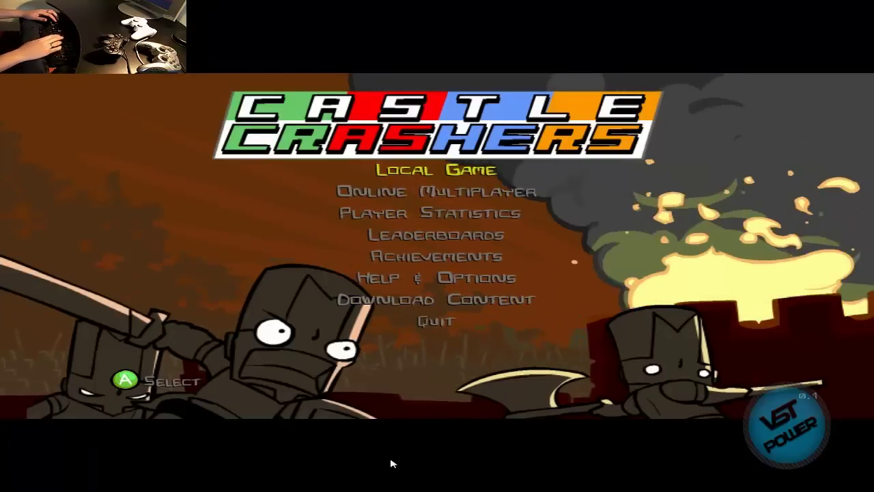
pyautogui.press('Return')
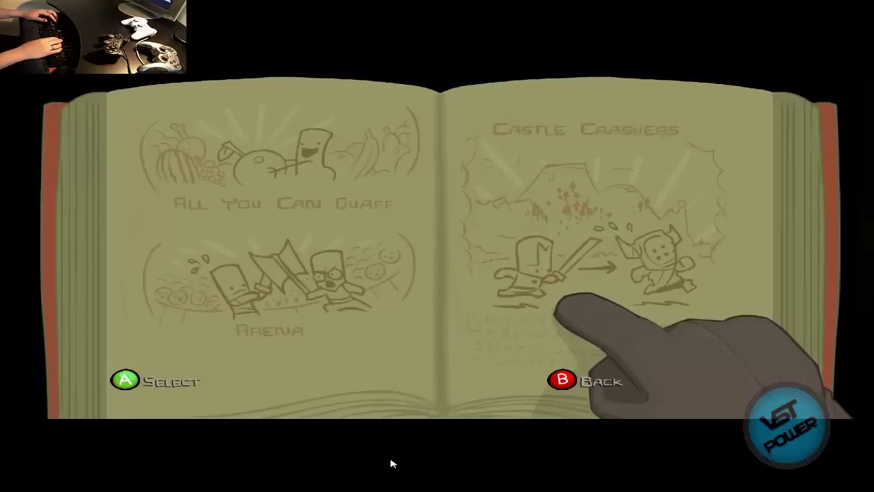
pyautogui.press('Return')
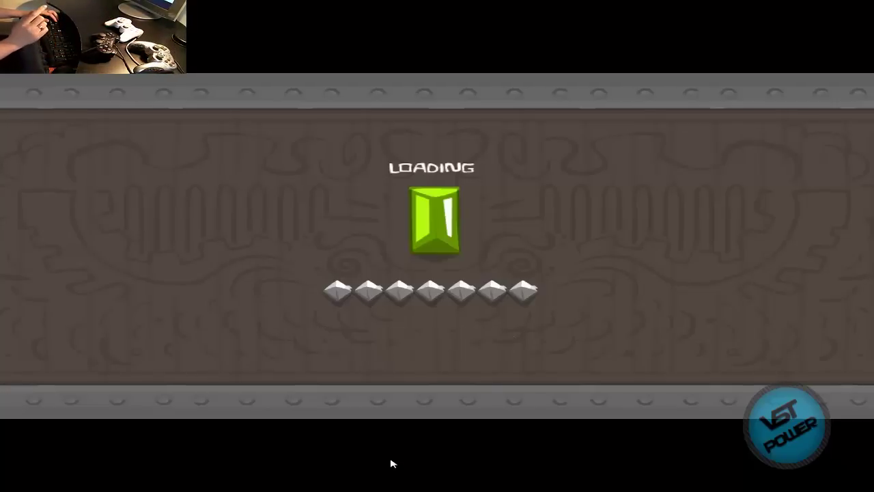
# Browse characters for the first player and join players two, three and four.
pyautogui.press('Down')
pyautogui.press('Down')
pyautogui.press('Up')
pyautogui.press('Up')
pyautogui.press('Down')
pyautogui.press('Down')
pyautogui.press('Down')
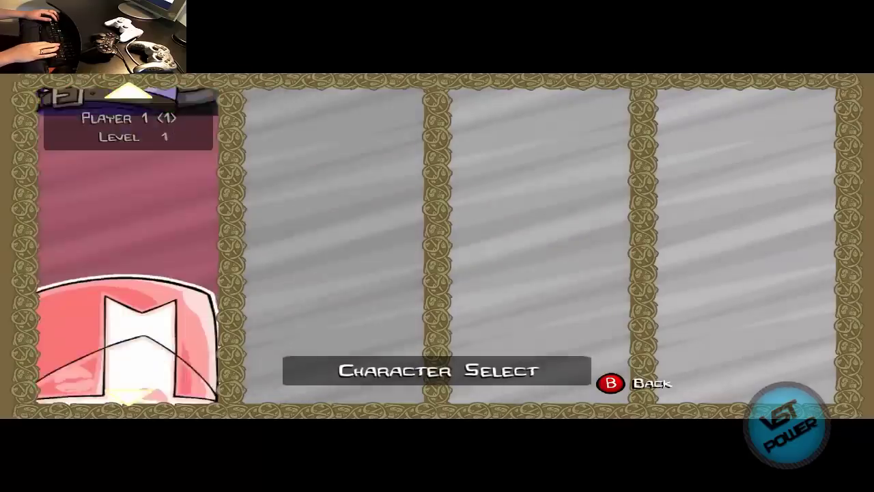
pyautogui.press('Return')
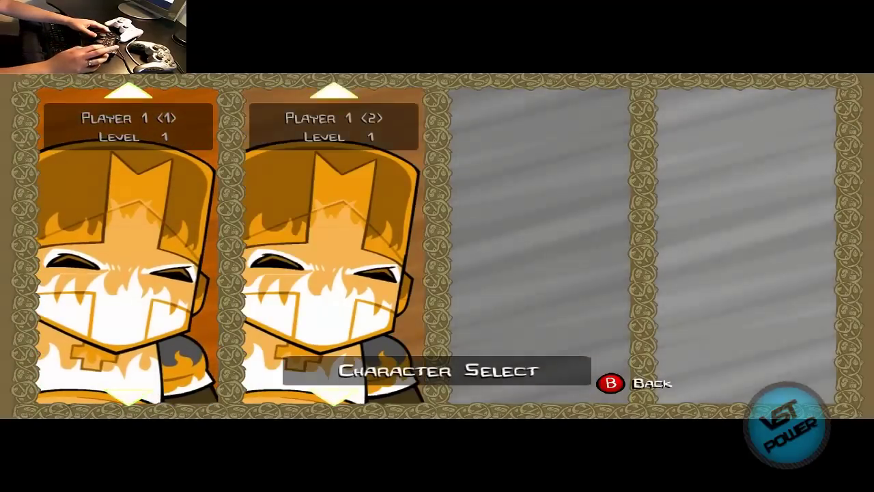
pyautogui.press('Return')
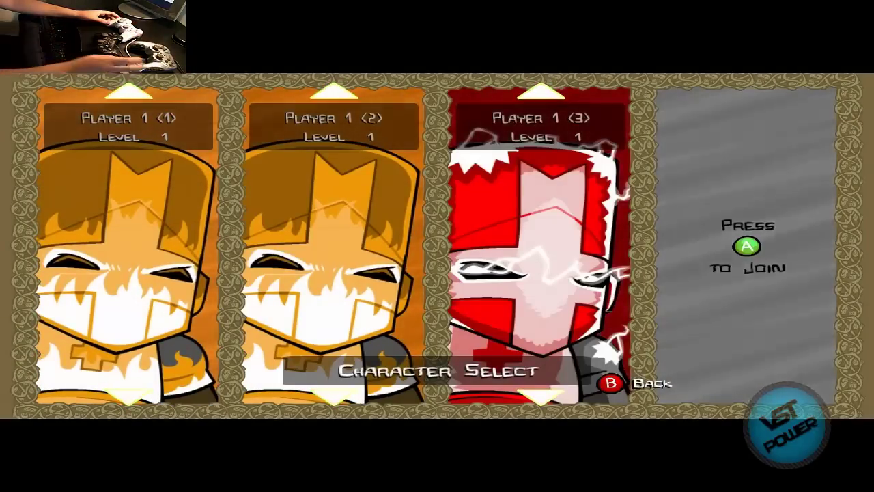
pyautogui.press('Return')
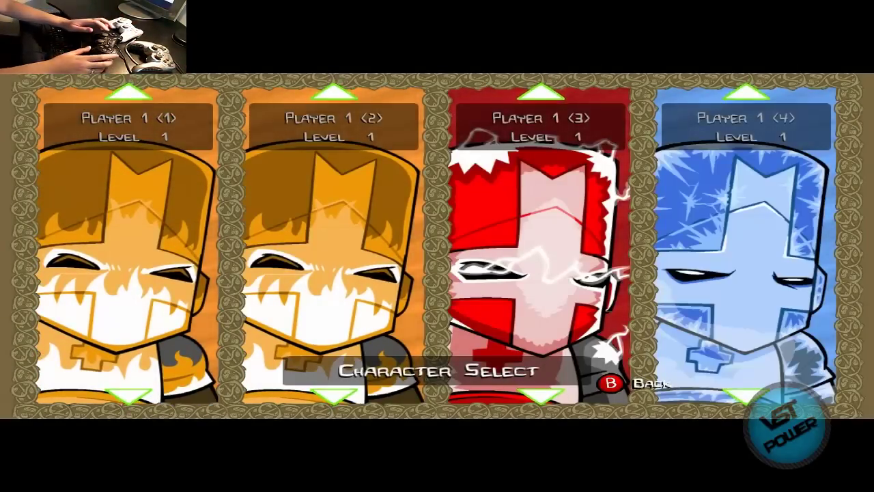
# Switch players two and three to the pink and blue knights, confirm, and start.
pyautogui.press('Down')
pyautogui.press('Down')
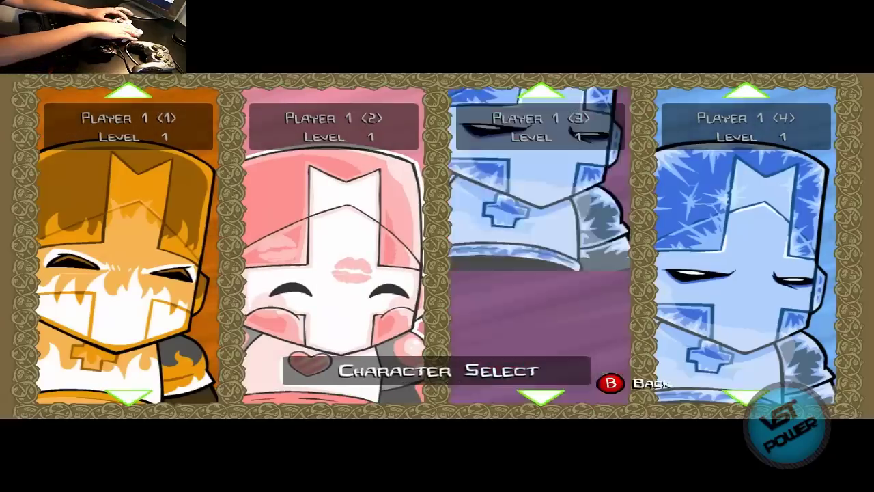
pyautogui.press('Down')
pyautogui.press('Down')
pyautogui.press('Down')
pyautogui.press('Down')
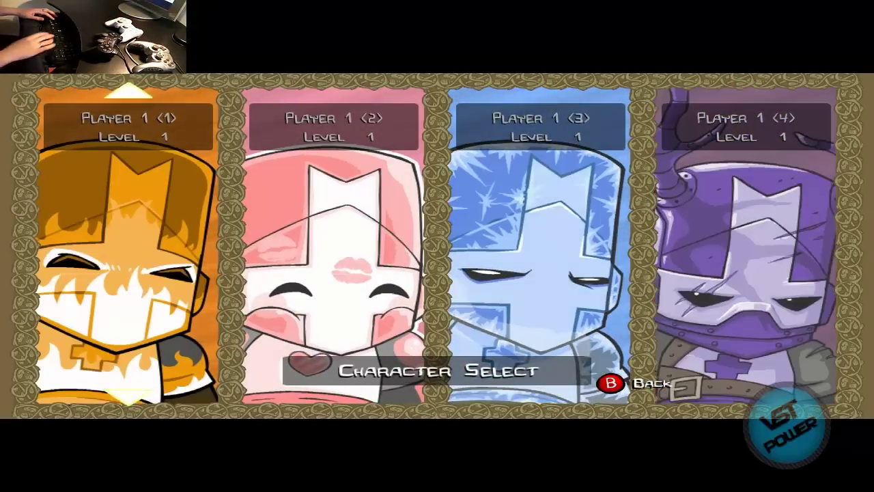
pyautogui.press('Down')
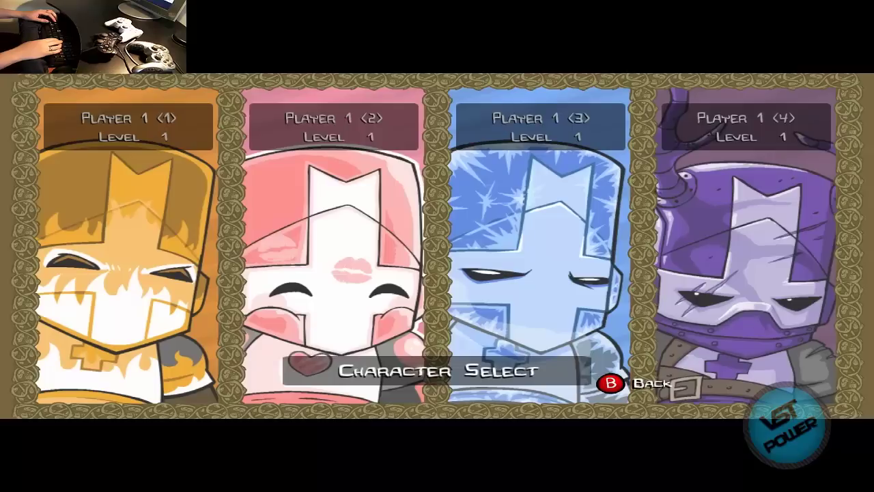
pyautogui.press('Return')
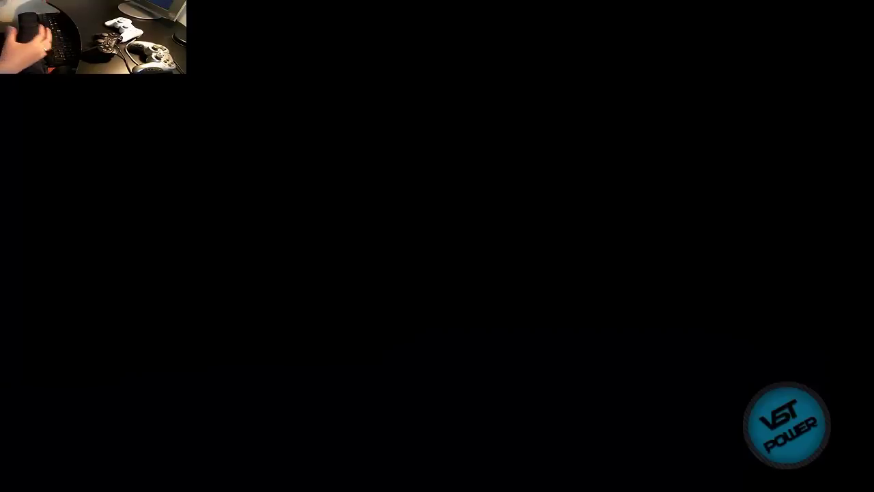